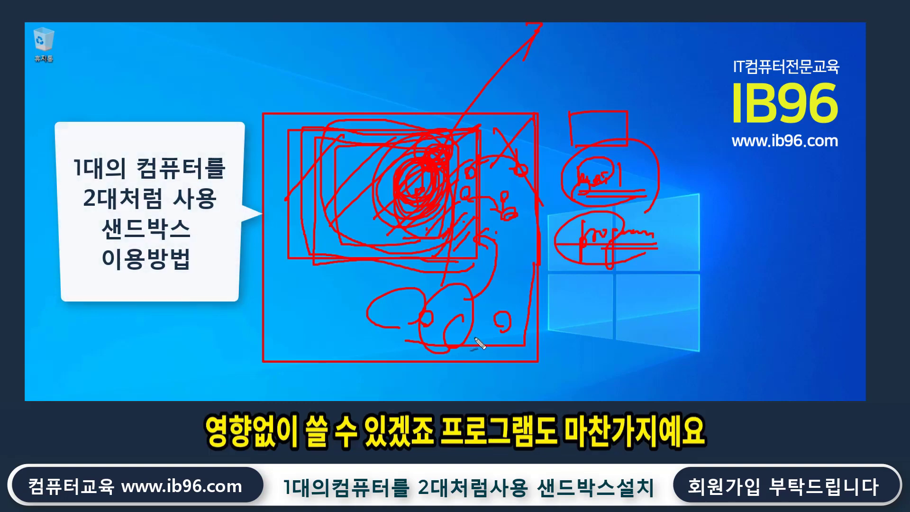
mouse_move(630, 268)
left_mouse_down()
mouse_move(568, 251)
mouse_move(651, 227)
mouse_move(633, 268)
left_mouse_up()
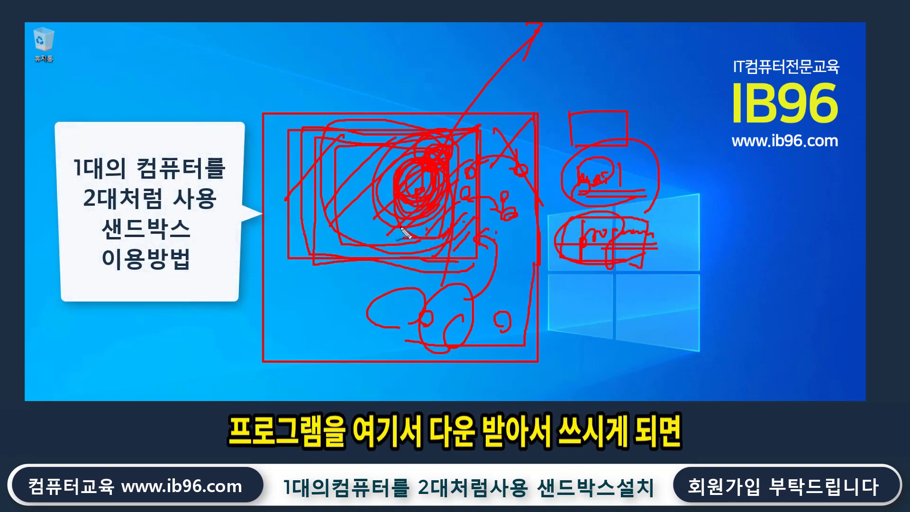
left_click_drag(356, 219, 352, 217)
left_click_drag(327, 367, 340, 327)
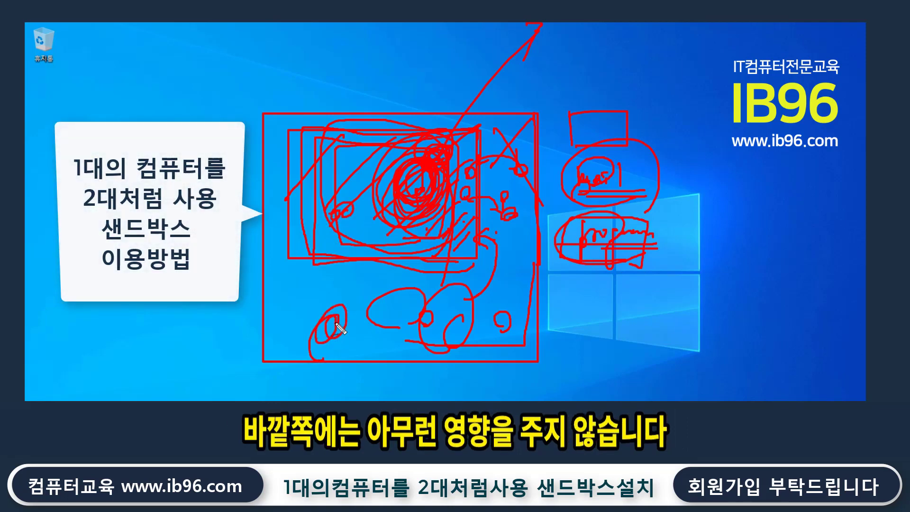
mouse_move(382, 253)
left_mouse_down()
mouse_move(312, 255)
mouse_move(331, 137)
left_mouse_up()
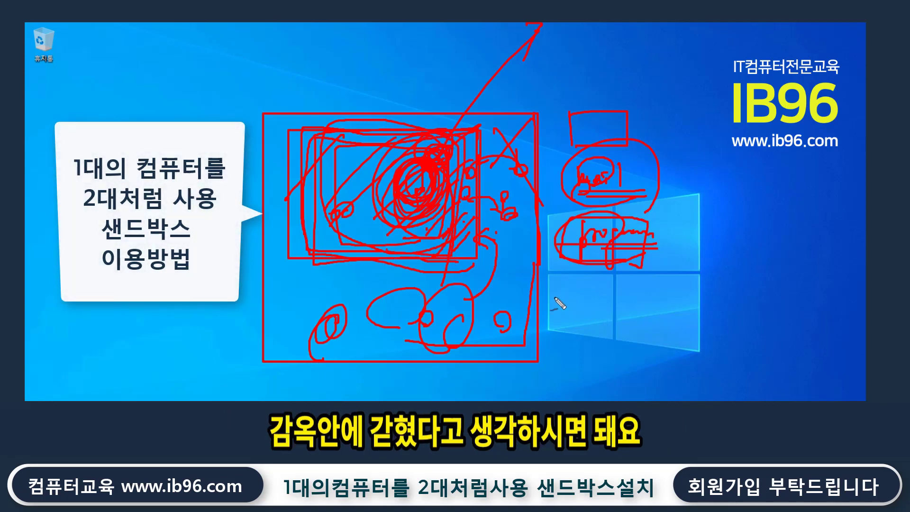
mouse_move(597, 312)
left_mouse_down()
mouse_move(600, 376)
mouse_move(654, 295)
mouse_move(650, 378)
mouse_move(612, 330)
mouse_move(609, 352)
mouse_move(689, 301)
mouse_move(684, 392)
left_mouse_up()
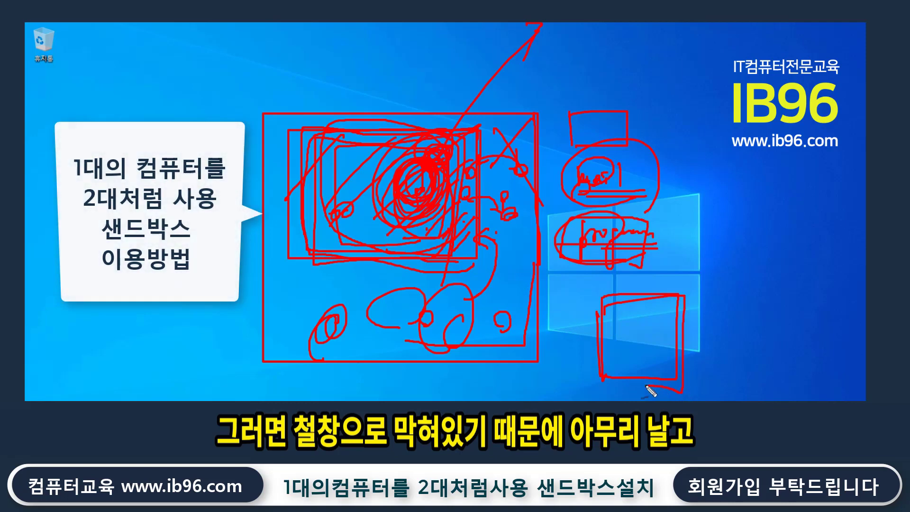
mouse_move(654, 351)
left_mouse_down()
mouse_move(618, 348)
mouse_move(677, 332)
mouse_move(644, 362)
mouse_move(623, 329)
mouse_move(660, 322)
mouse_move(682, 341)
mouse_move(670, 367)
mouse_move(646, 380)
mouse_move(598, 345)
mouse_move(691, 300)
mouse_move(673, 350)
mouse_move(782, 185)
mouse_move(764, 219)
left_mouse_up()
mouse_move(713, 328)
left_mouse_down()
mouse_move(715, 351)
mouse_move(690, 398)
left_mouse_up()
left_click_drag(562, 388, 557, 401)
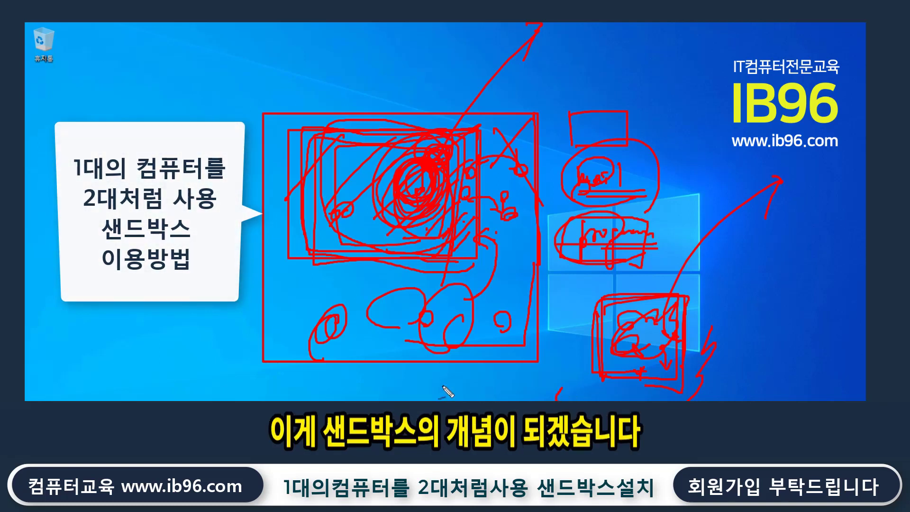
left_click_drag(458, 390, 431, 400)
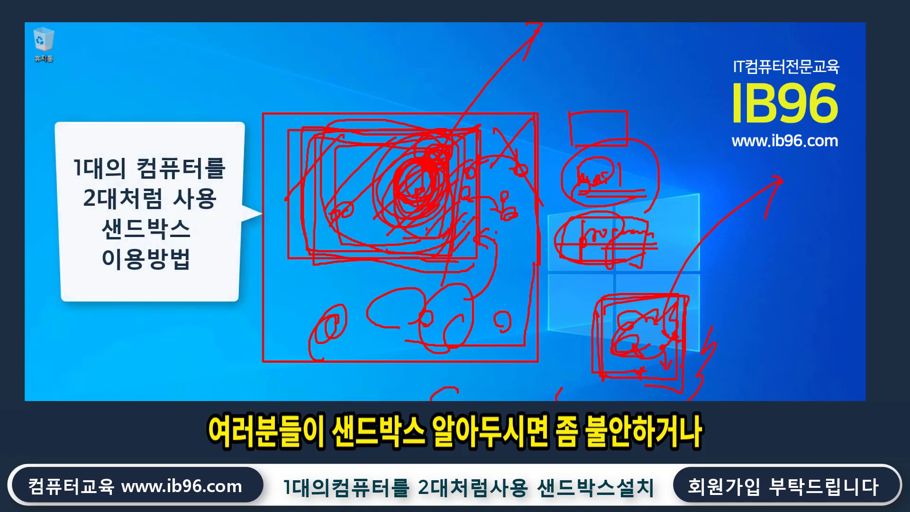
left_click_drag(498, 356, 499, 401)
mouse_move(511, 371)
left_mouse_down()
mouse_move(511, 400)
mouse_move(552, 400)
left_mouse_up()
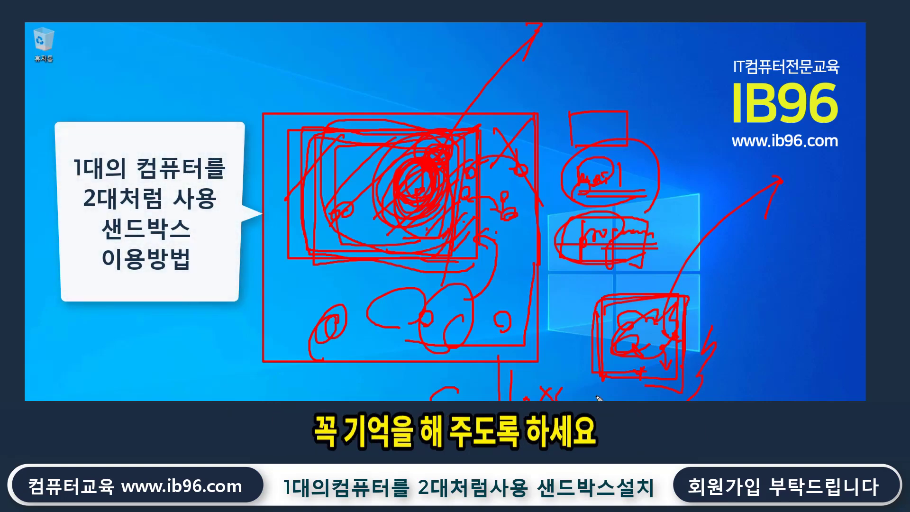
left_click_drag(577, 393, 590, 396)
key("Escape")
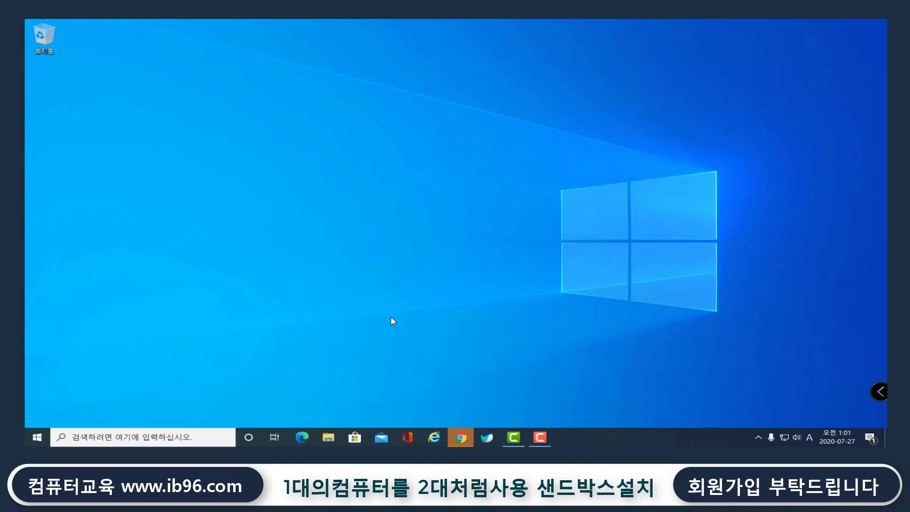
- Search Windows for cmd, open the Command Prompt and move its window slightly on the desktop
left_click(182, 433)
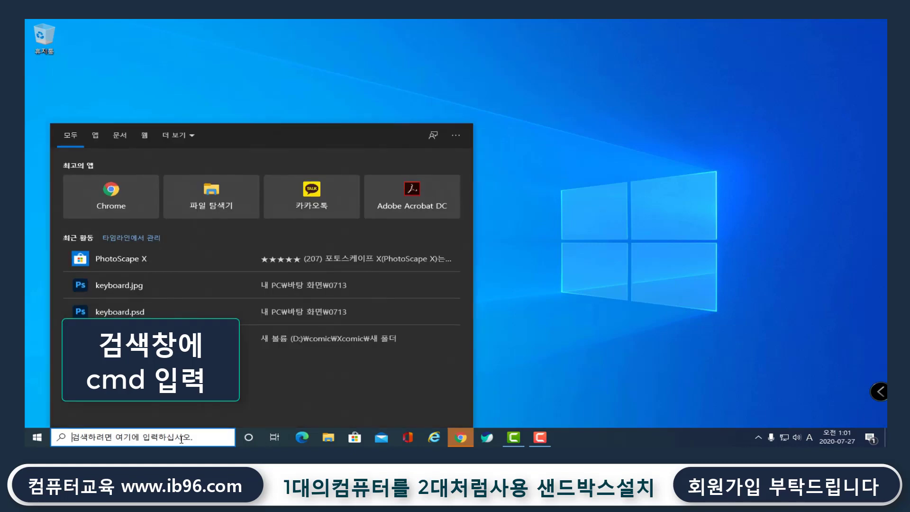
type("cmd")
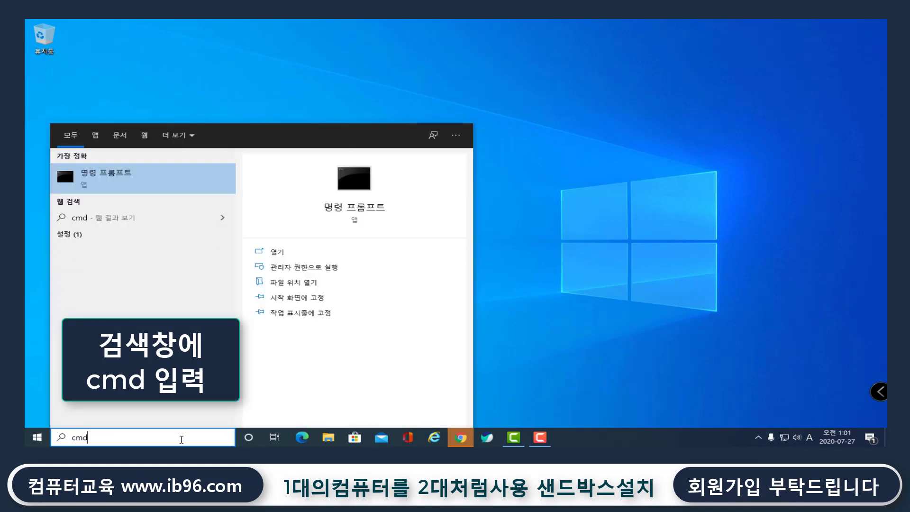
key("Return")
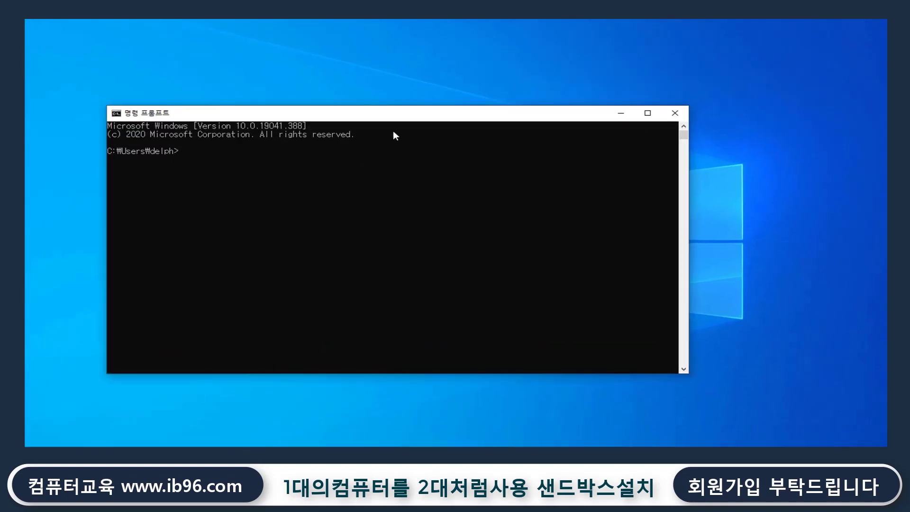
left_click_drag(345, 114, 427, 91)
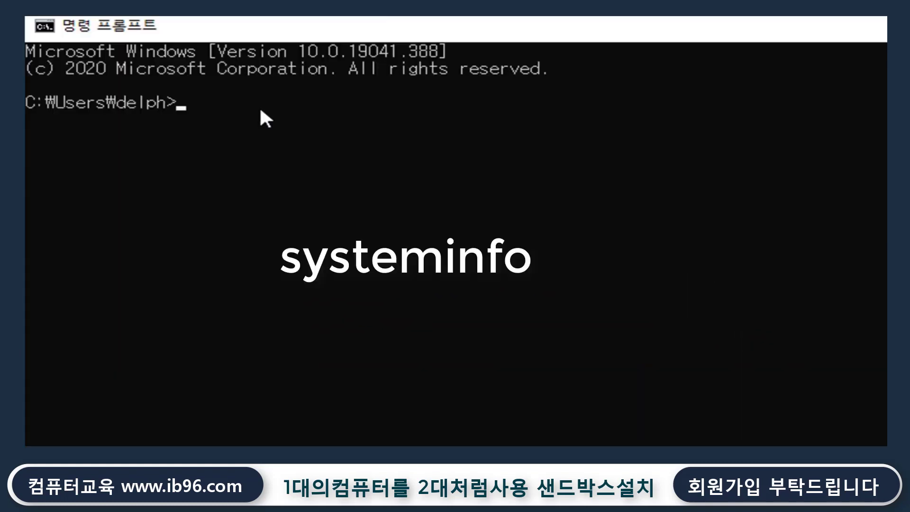
- Run systeminfo in the Command Prompt and check the Hyper-V requirements in its output
type("systeminfo")
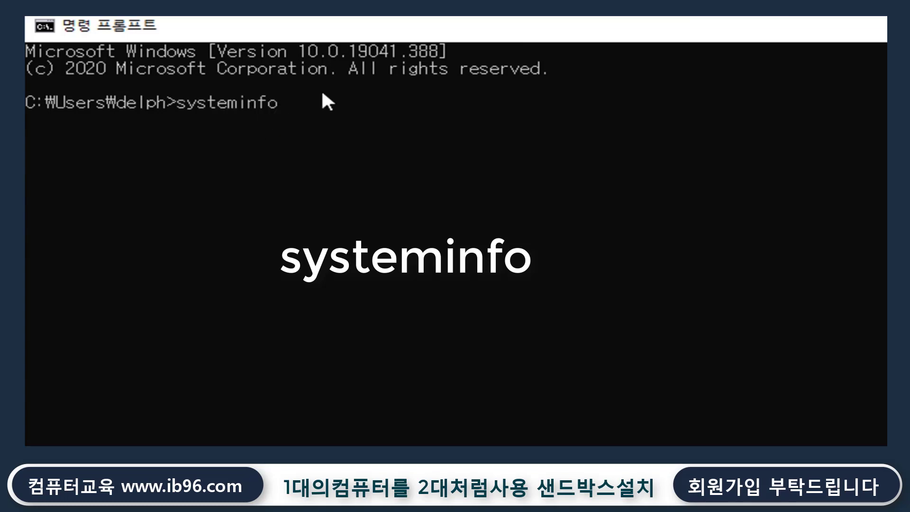
key("Return")
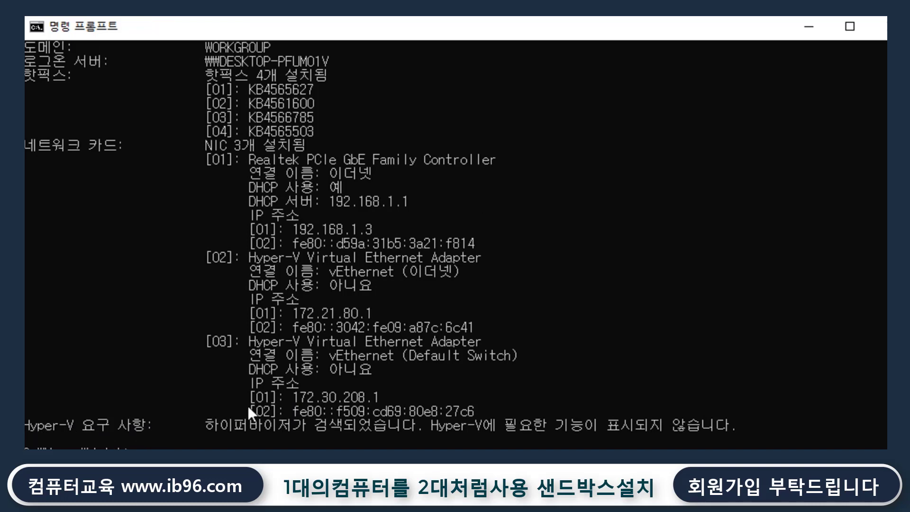
scroll(249, 407, "up", 5)
scroll(248, 408, "down", 8)
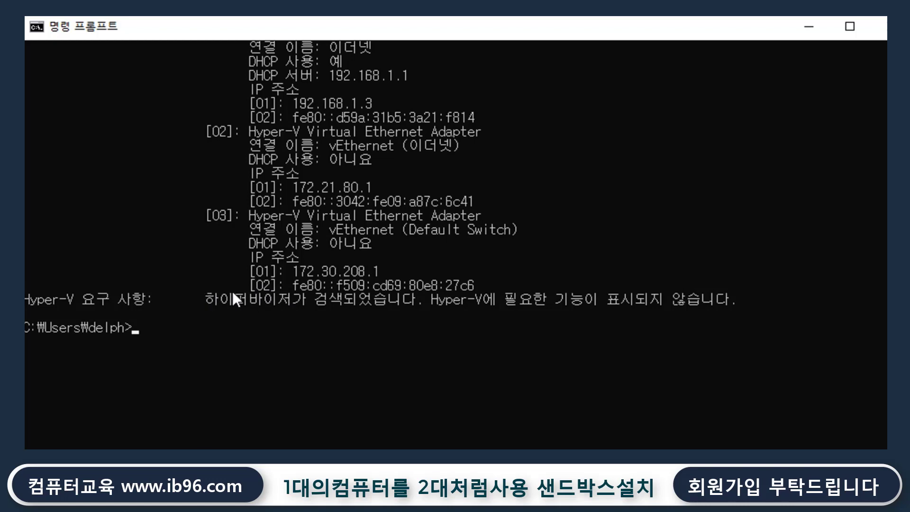
scroll(250, 299, "up", 2)
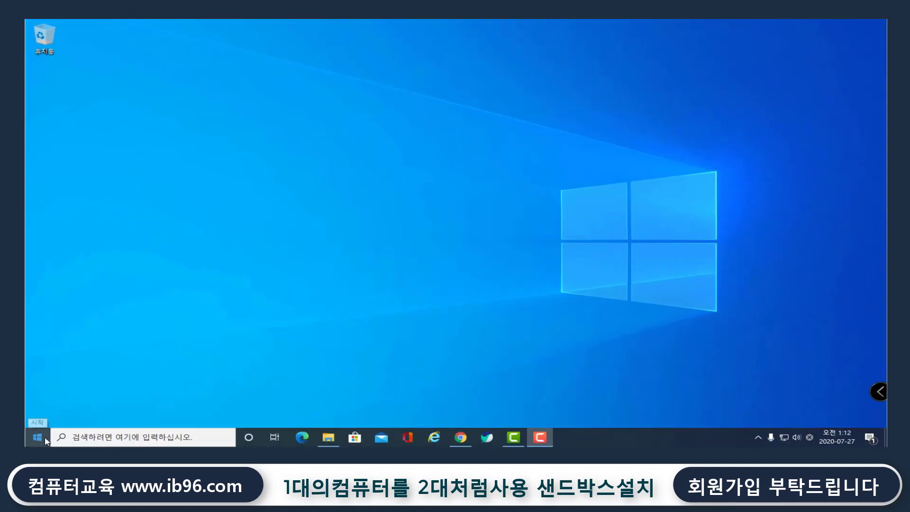
- Search for 기능, open Windows 기능 켜기/끄기, locate the Windows 샌드박스 feature and accept the dialog
left_click(134, 436)
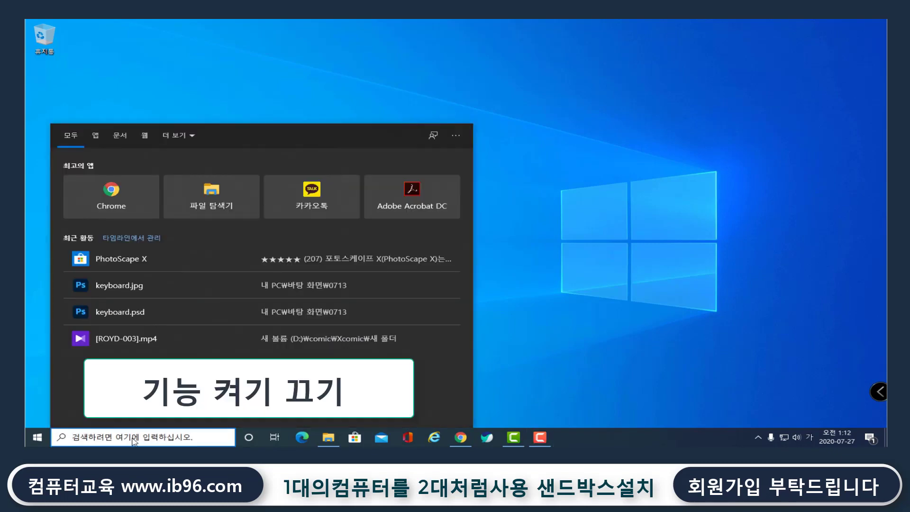
type("기능")
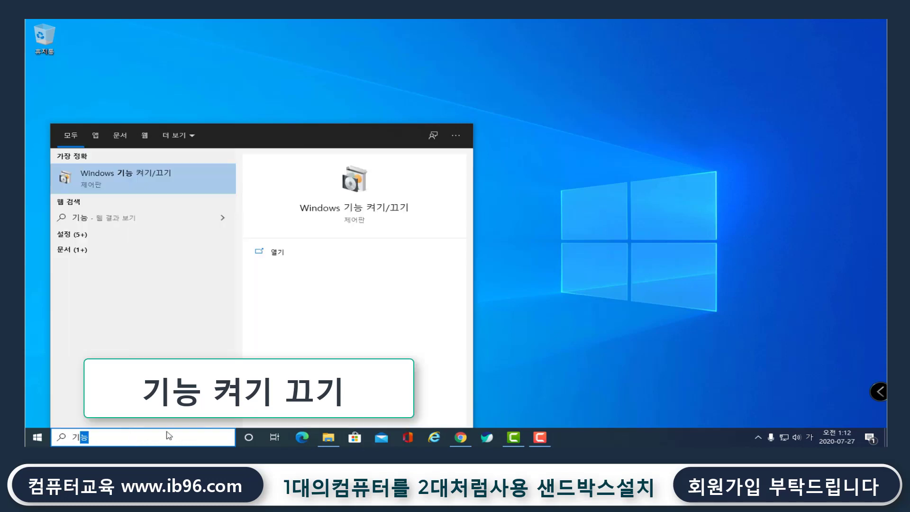
left_click(365, 211)
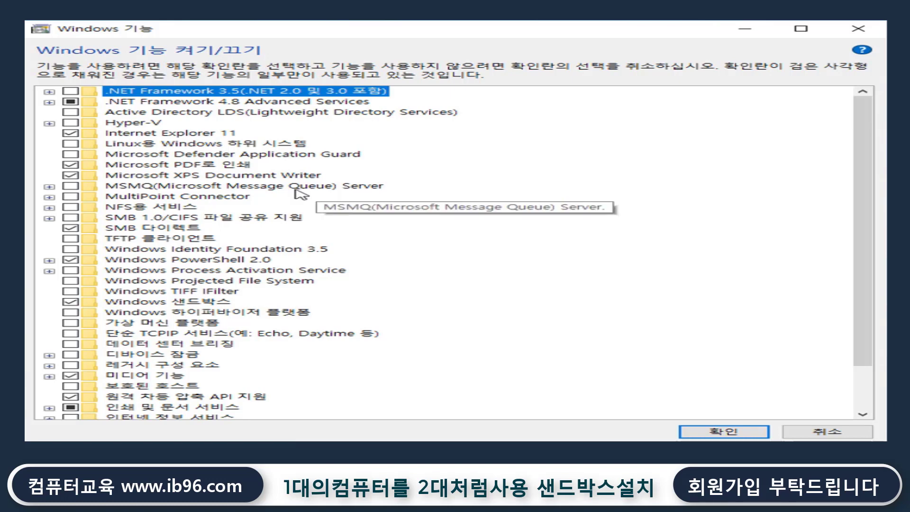
scroll(297, 192, "down", 2)
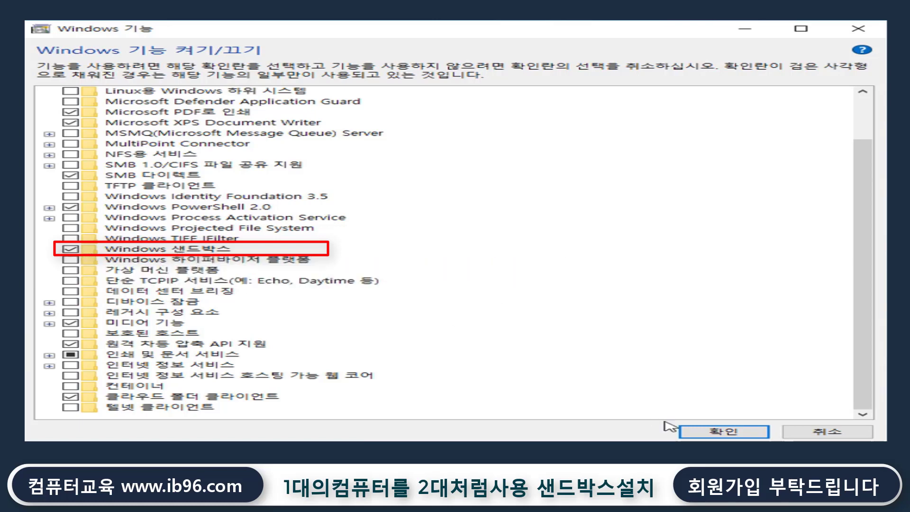
left_click(704, 432)
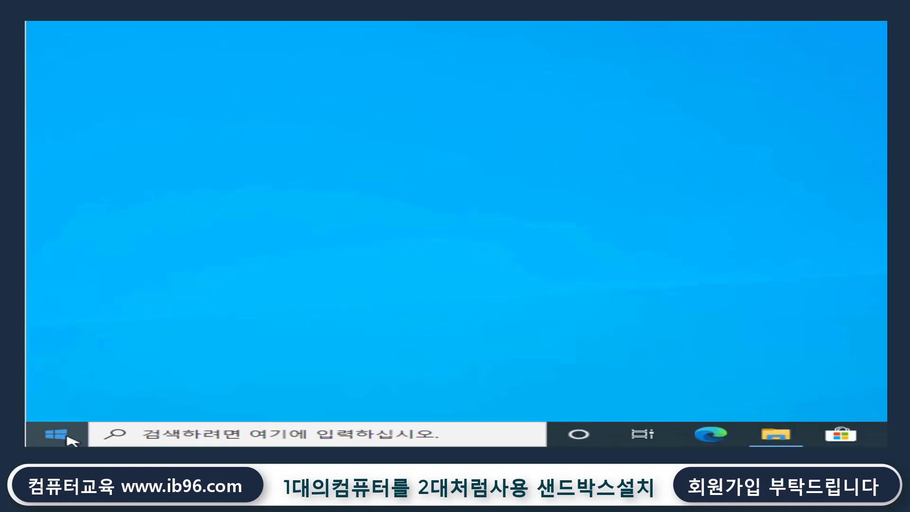
- Launch Windows Sandbox from the list of installed apps
left_click(68, 435)
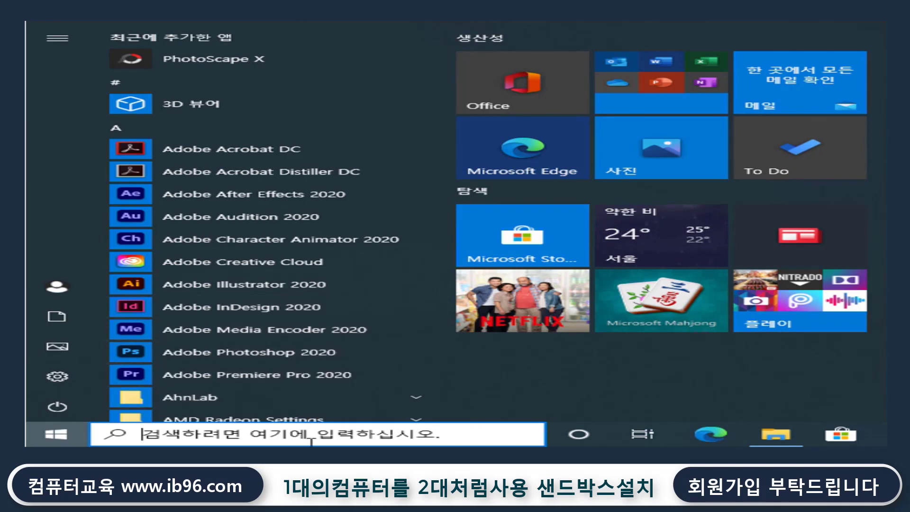
scroll(289, 266, "down", 10)
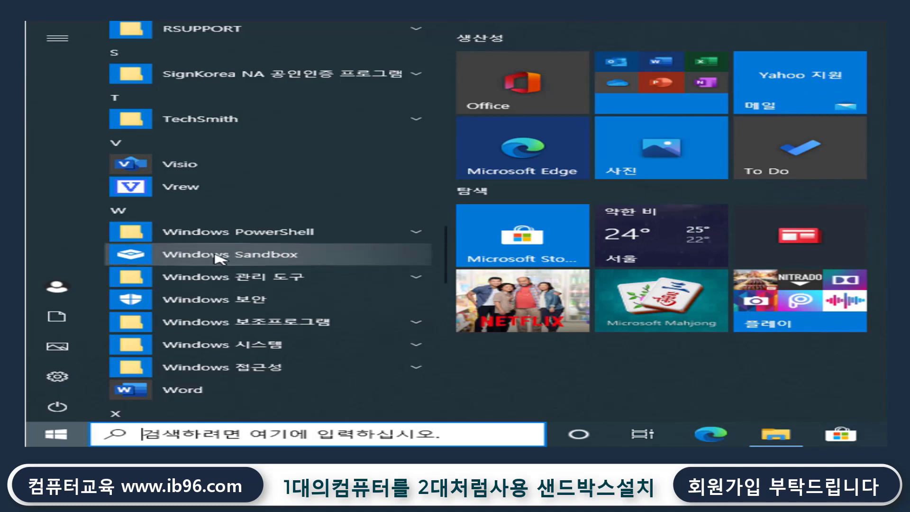
left_click(271, 258)
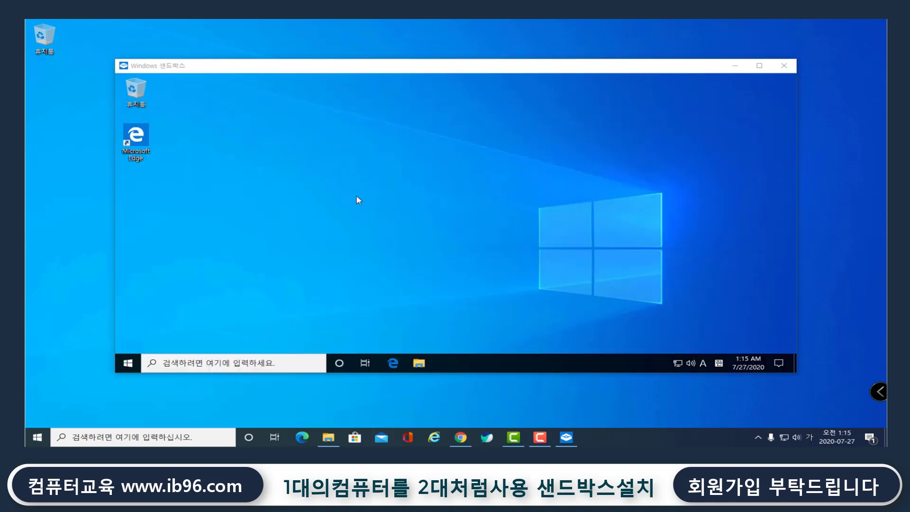
- Open File Explorer inside the sandbox, reposition its window and inspect the sandbox's list of installed apps
left_click(136, 91)
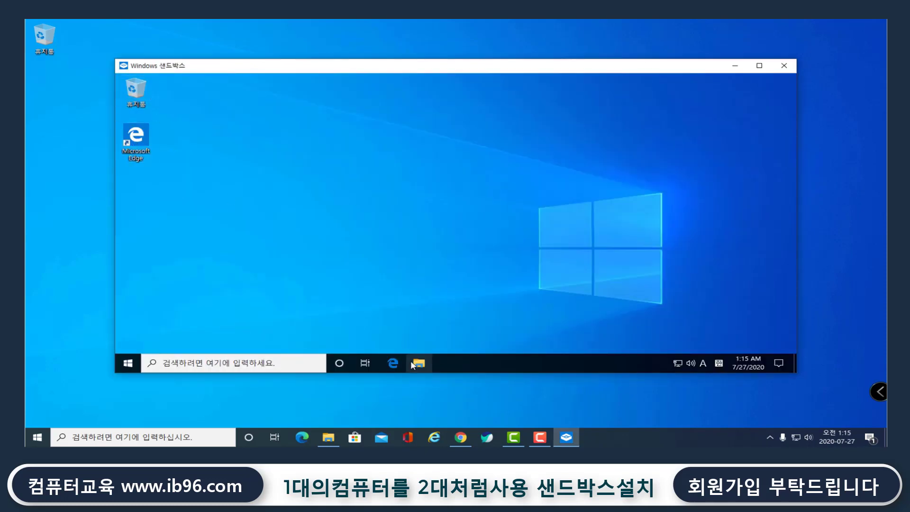
left_click(418, 363)
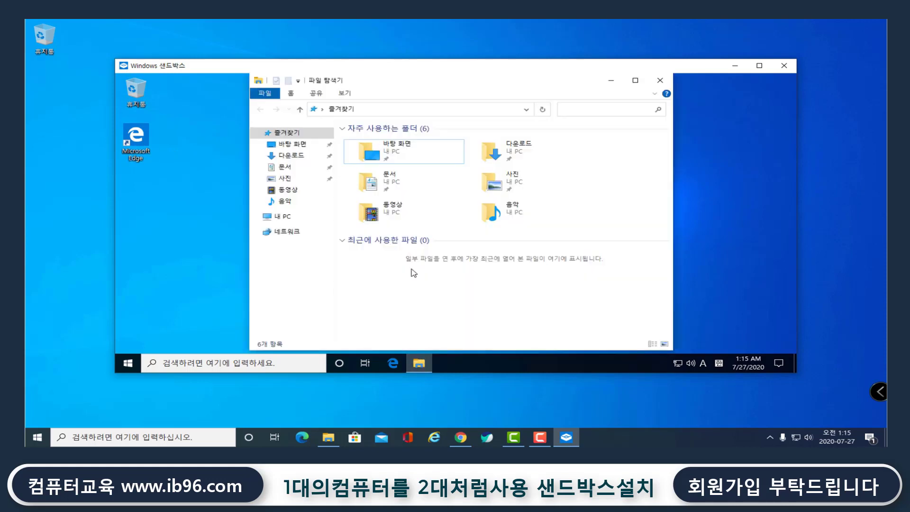
left_click_drag(406, 84, 428, 109)
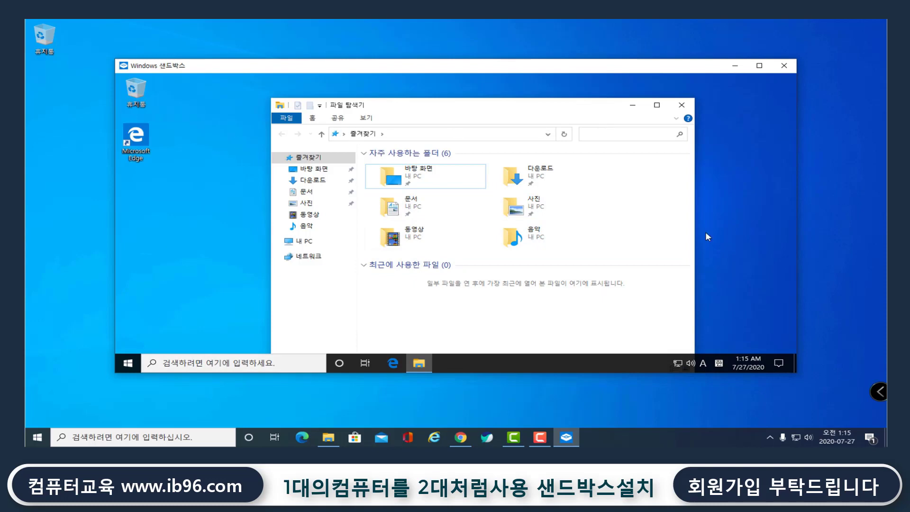
key("super")
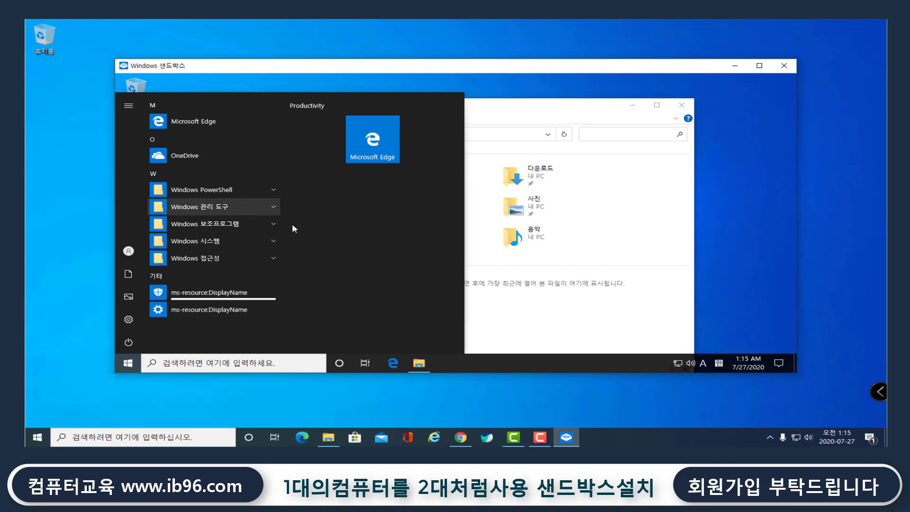
left_click(596, 112)
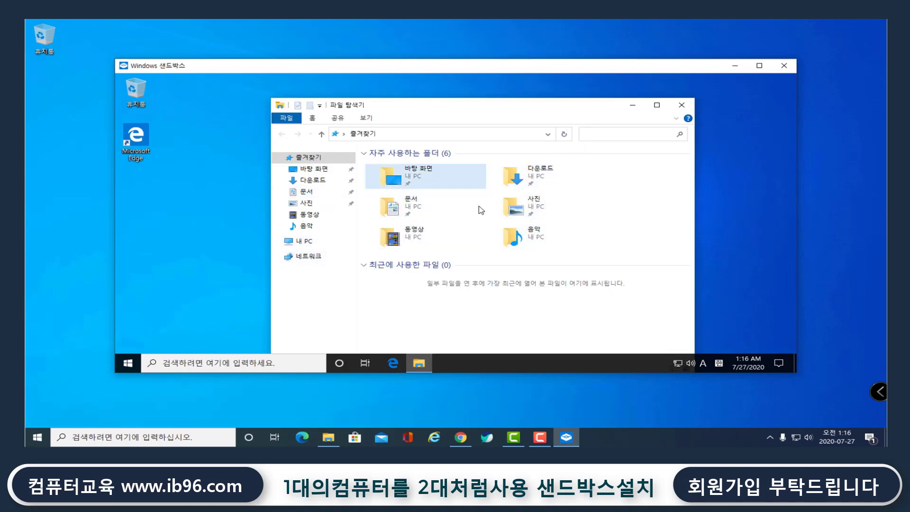
- Start closing the Windows Sandbox window twice, cancelling the confirmation each time
left_click(782, 66)
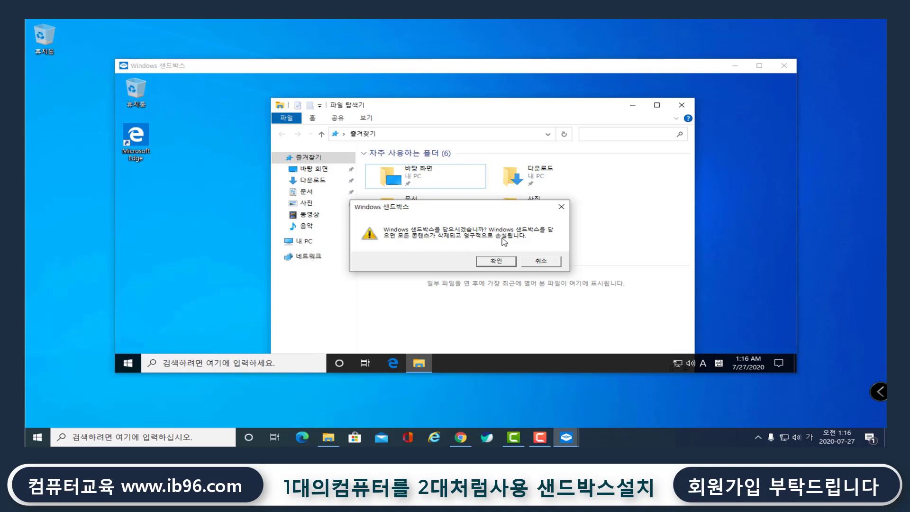
left_click(562, 209)
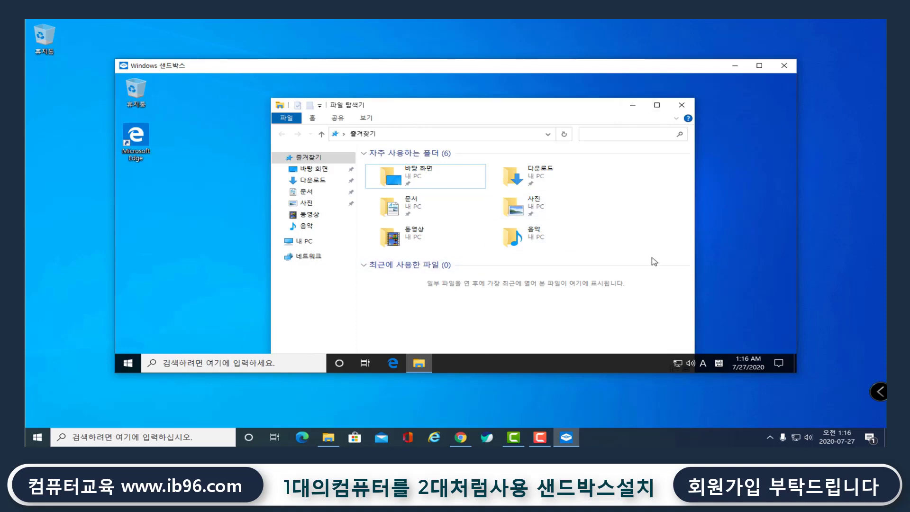
left_click(784, 65)
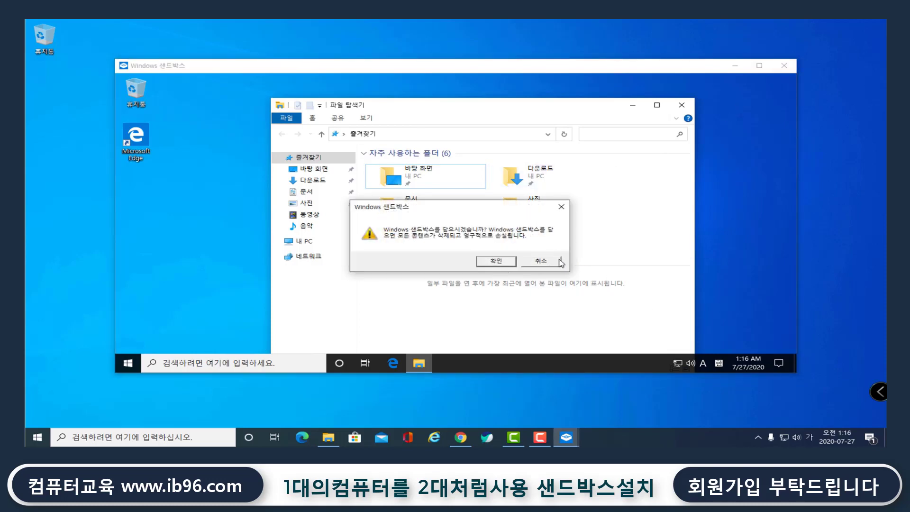
left_click(558, 261)
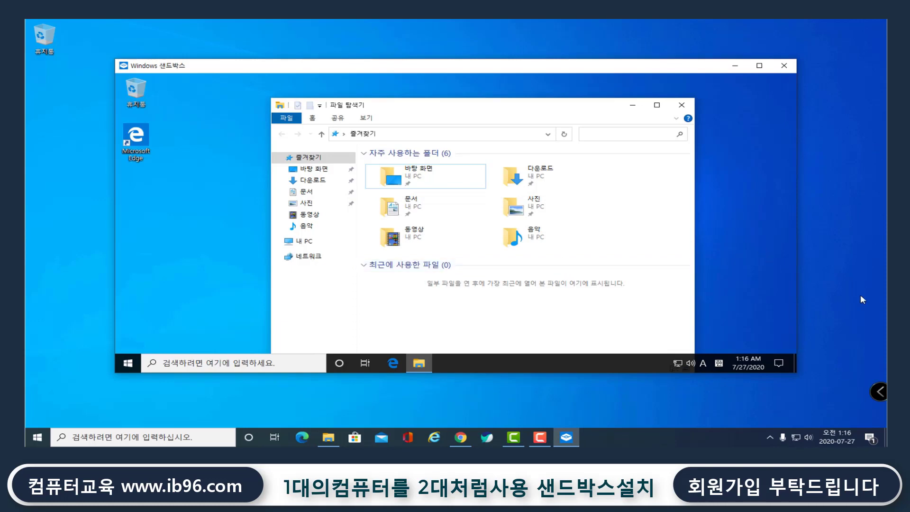
- Move the sandbox window aside to expose the host desktop and return it to the middle
left_click_drag(673, 67, 327, 295)
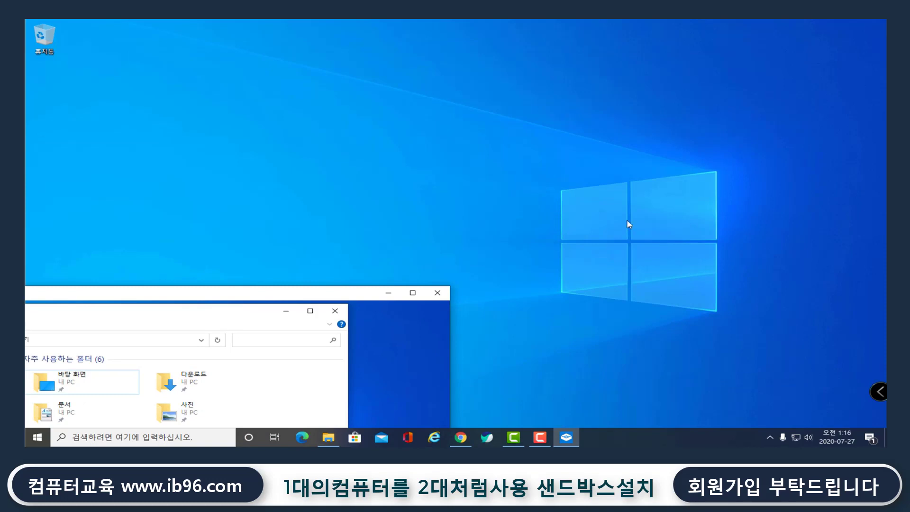
left_click_drag(327, 293, 681, 77)
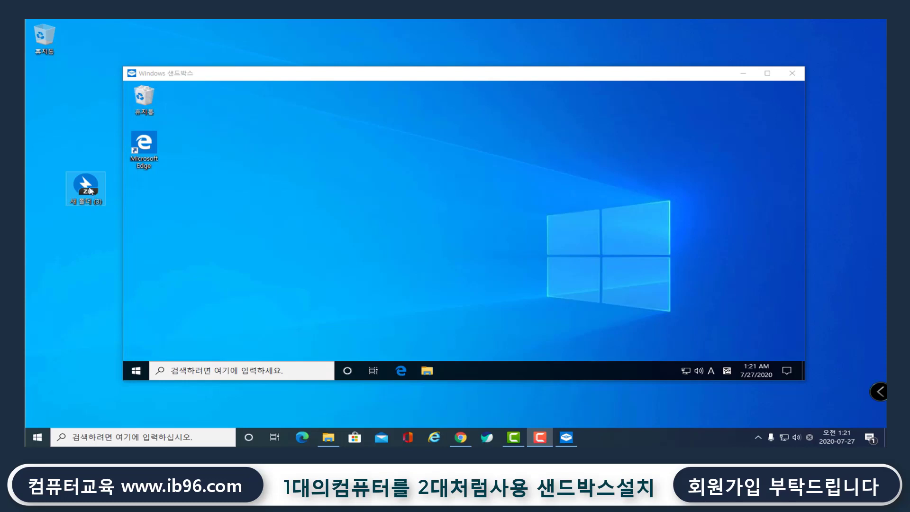
- Copy the ZIP file 새 폴더 (3) from the host desktop and paste it onto the sandbox desktop
mouse_move(89, 191)
left_mouse_down()
mouse_move(238, 199)
mouse_move(95, 192)
left_mouse_up()
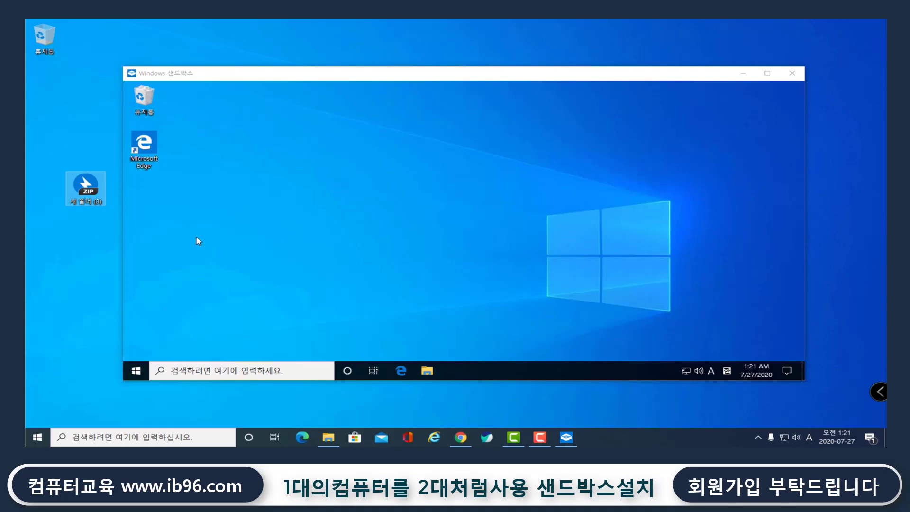
mouse_move(93, 188)
left_mouse_down()
mouse_move(232, 194)
mouse_move(116, 216)
mouse_move(91, 191)
left_mouse_up()
right_click(84, 188)
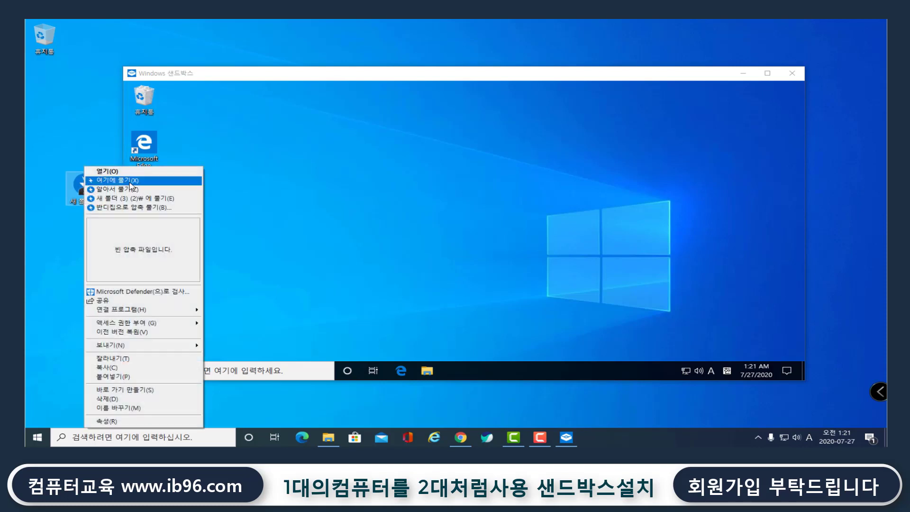
left_click(132, 373)
right_click(272, 130)
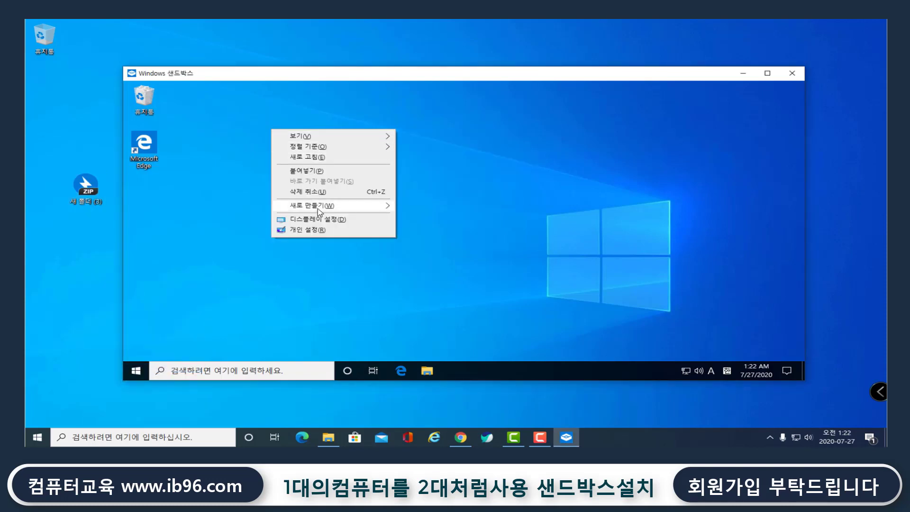
left_click(305, 171)
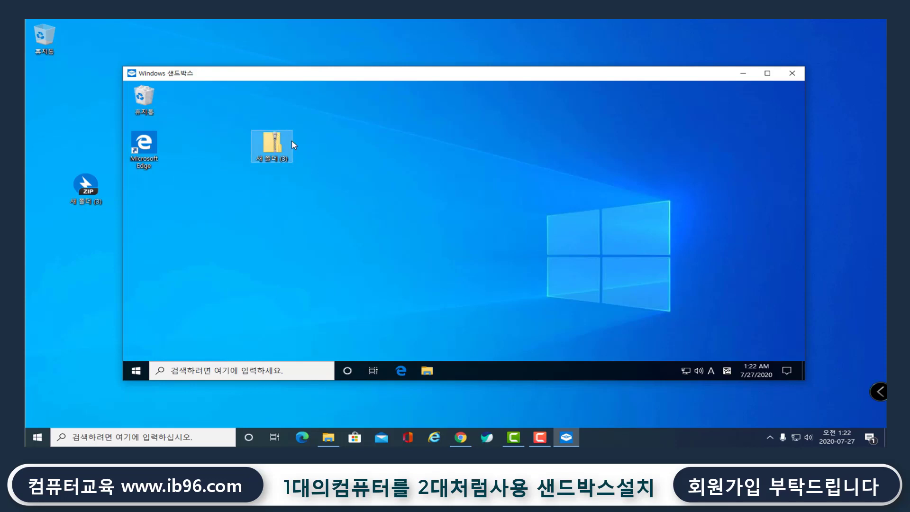
mouse_move(279, 150)
- Launch Microsoft Edge inside the sandbox, visit Booking.com from a new tab and open its Villas page
left_click(396, 370)
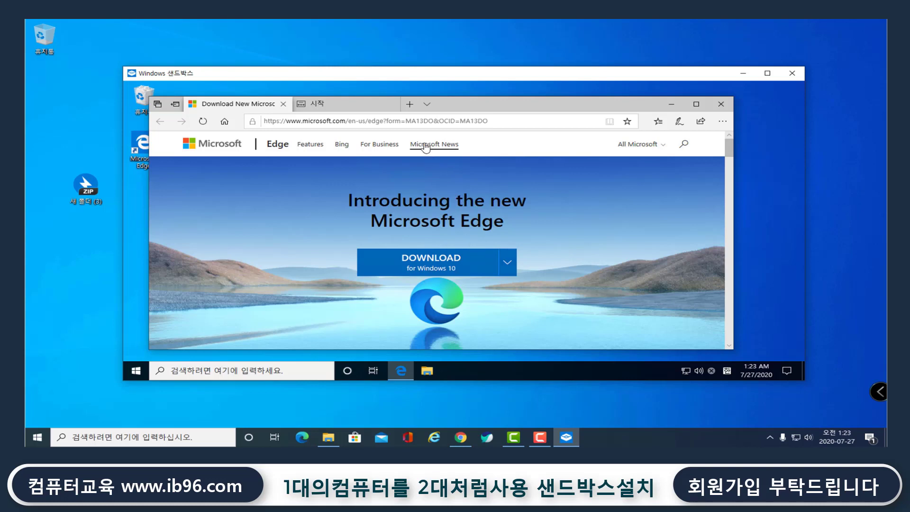
left_click(409, 105)
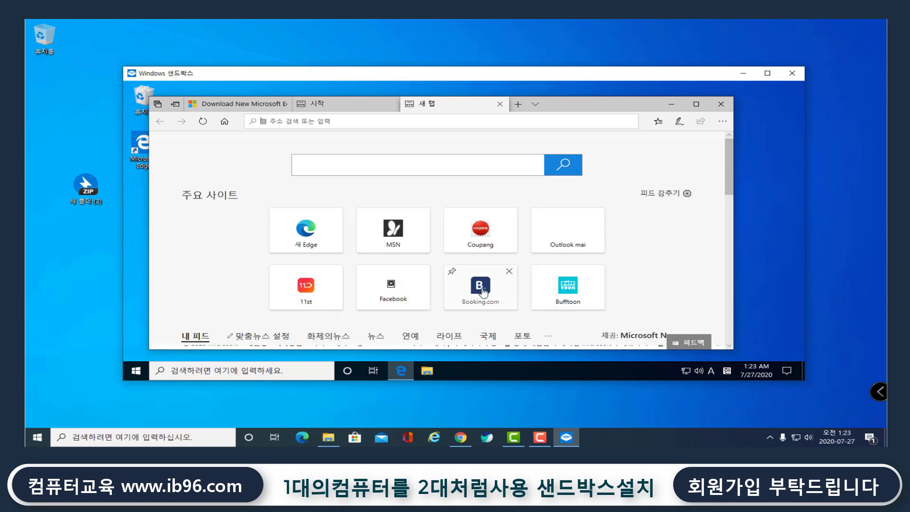
left_click(512, 275)
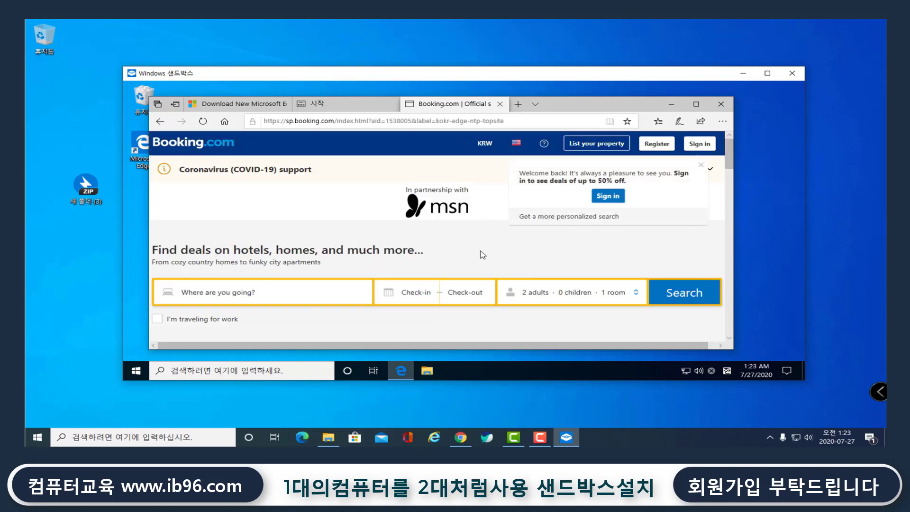
scroll(478, 258, "down", 5)
scroll(477, 266, "down", 2)
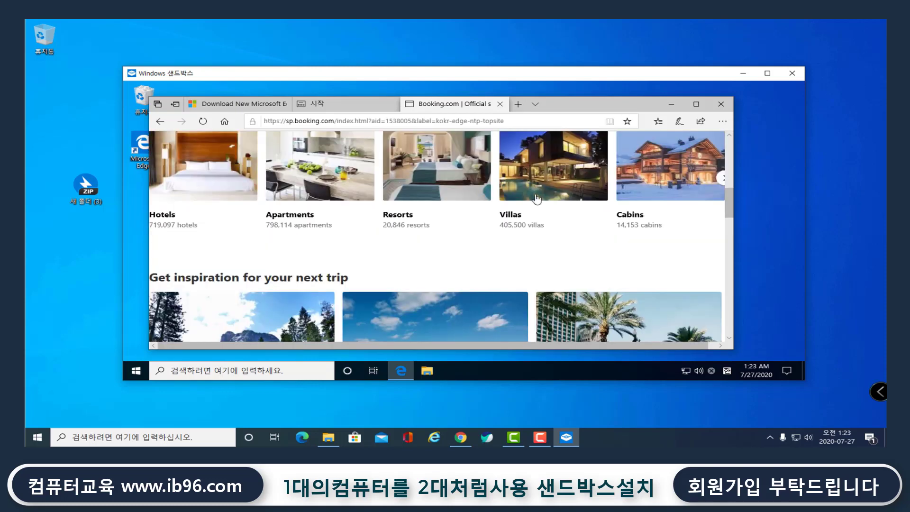
key("ctrl+t")
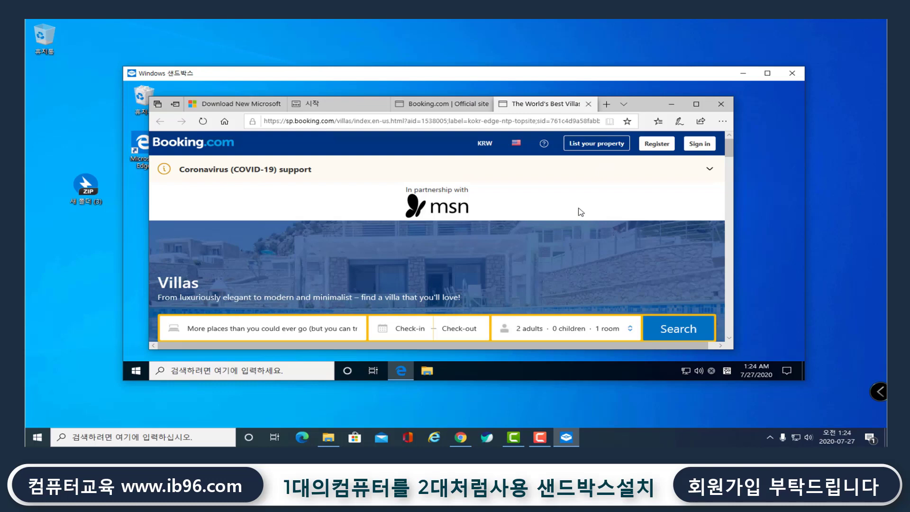
- Close Windows Sandbox and confirm discarding all of its contents
left_click(794, 72)
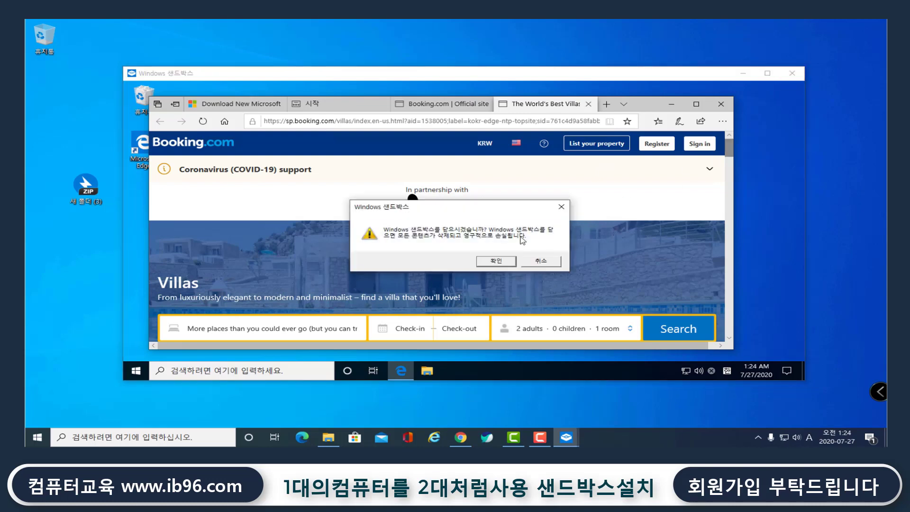
left_click(497, 262)
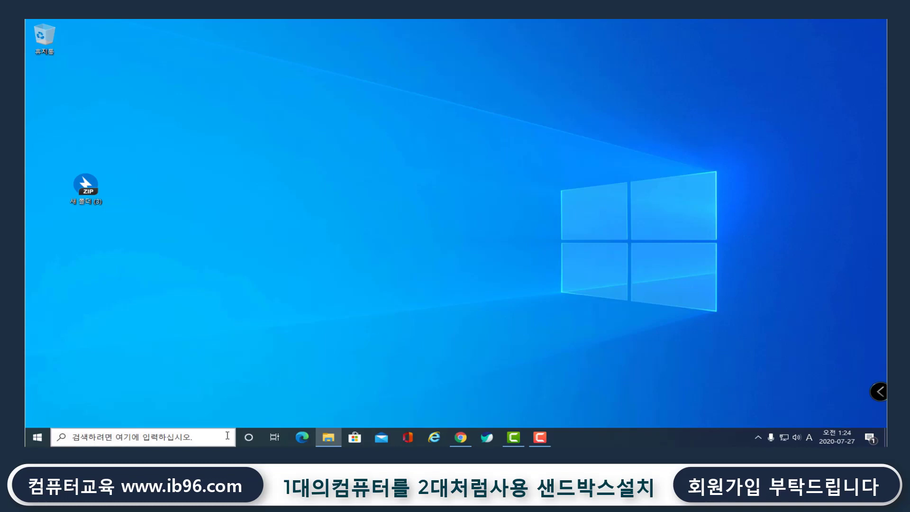
- Locate Windows Sandbox in the host's list of installed apps
left_click(38, 437)
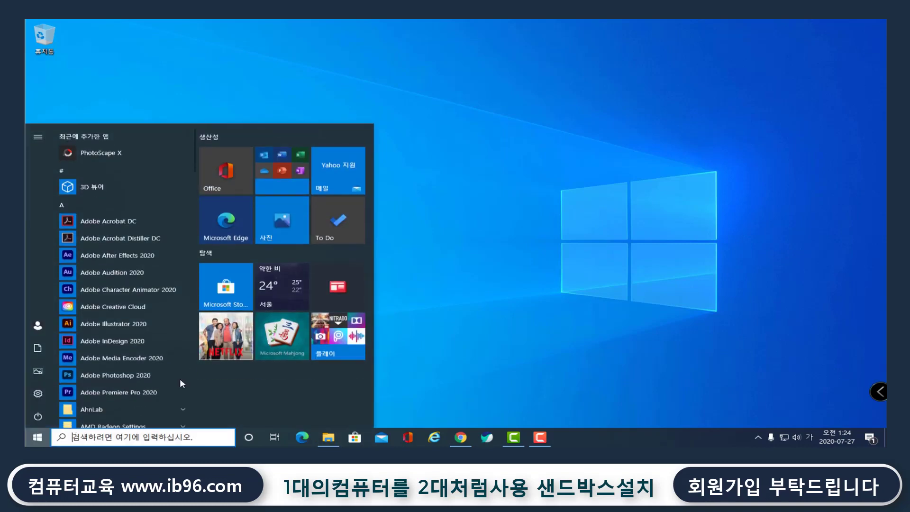
scroll(148, 373, "down", 5)
scroll(148, 373, "down", 10)
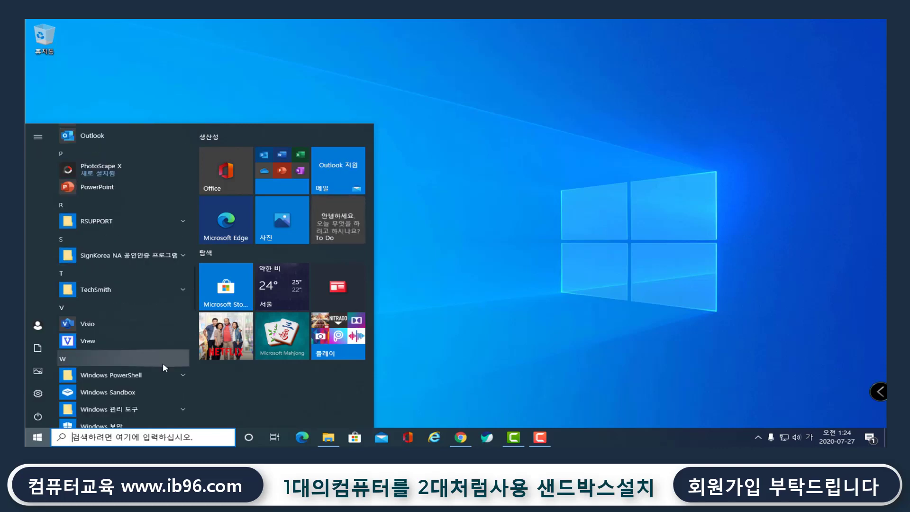